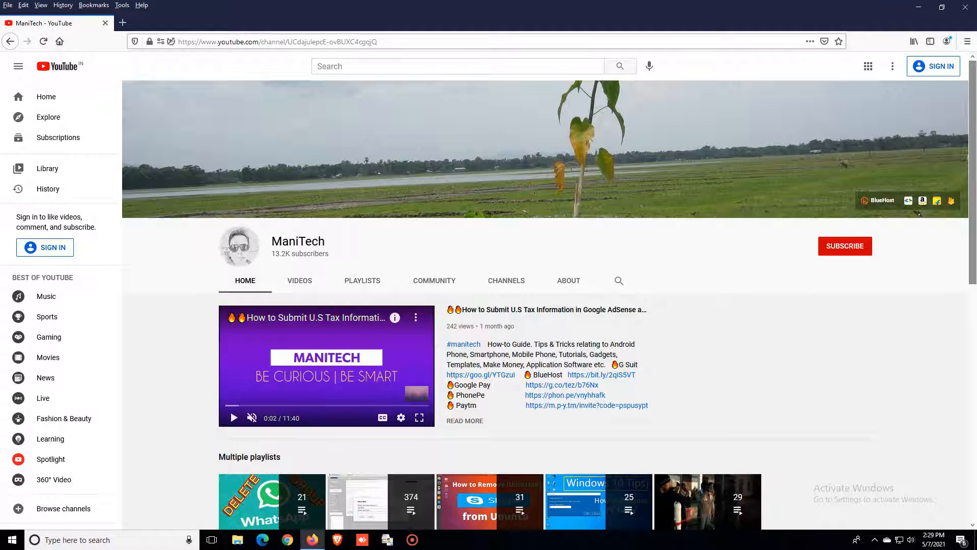
Step: Search the web for "obs studio" and open the Download page of obsproject.com
left_click(225, 42)
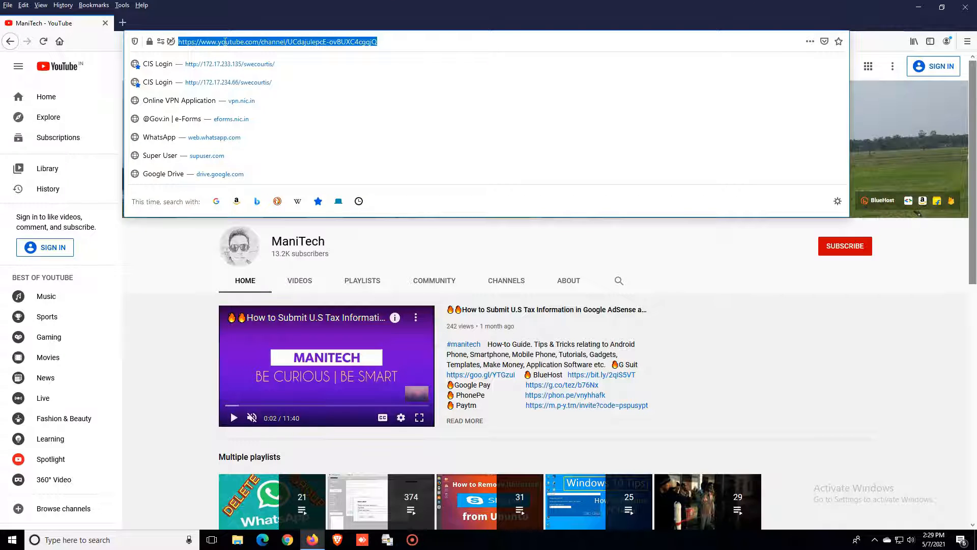
left_click(186, 260)
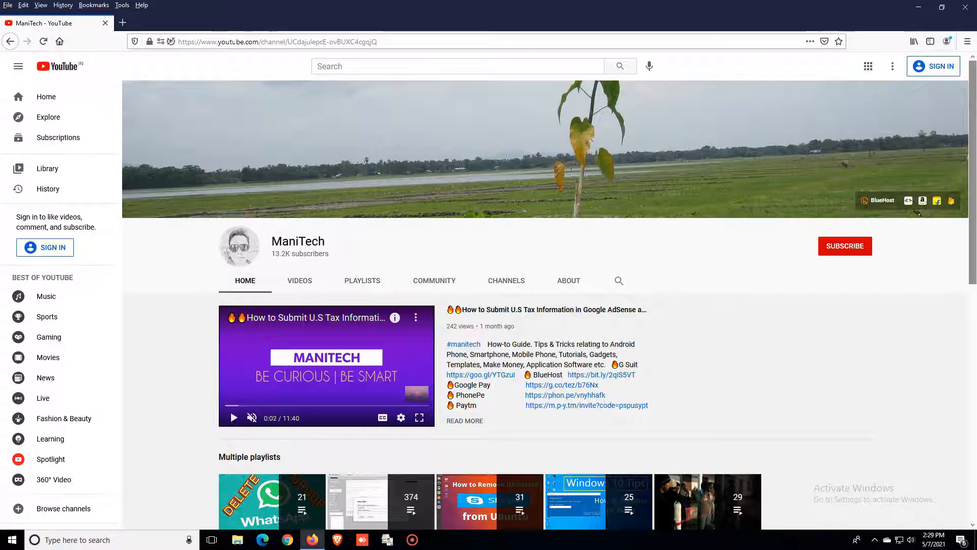
key("ctrl+l")
type("obs s")
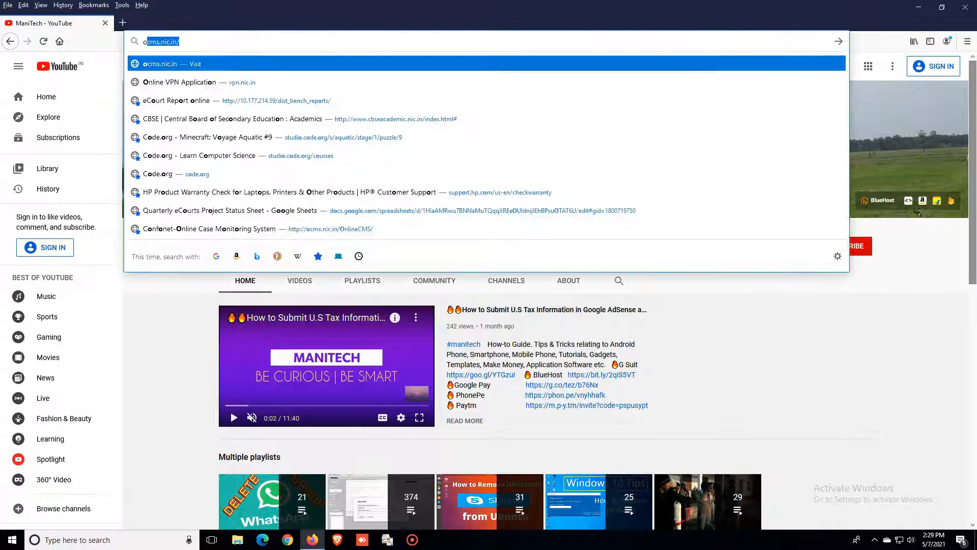
type("tudio")
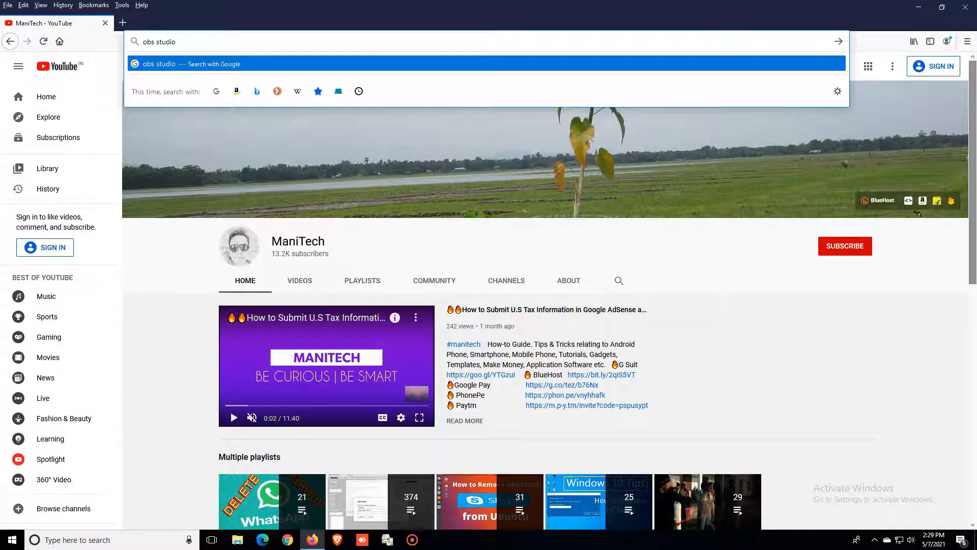
key("Return")
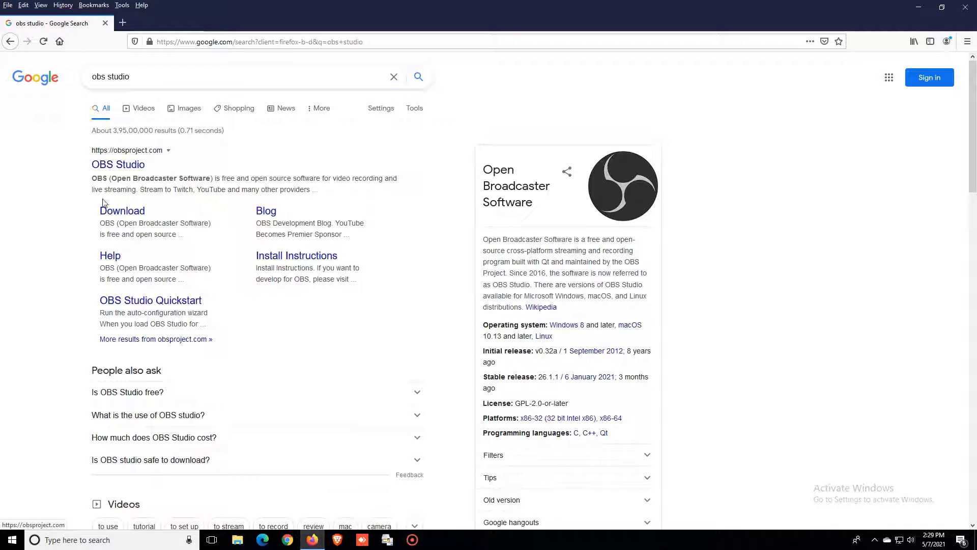
left_click(124, 216)
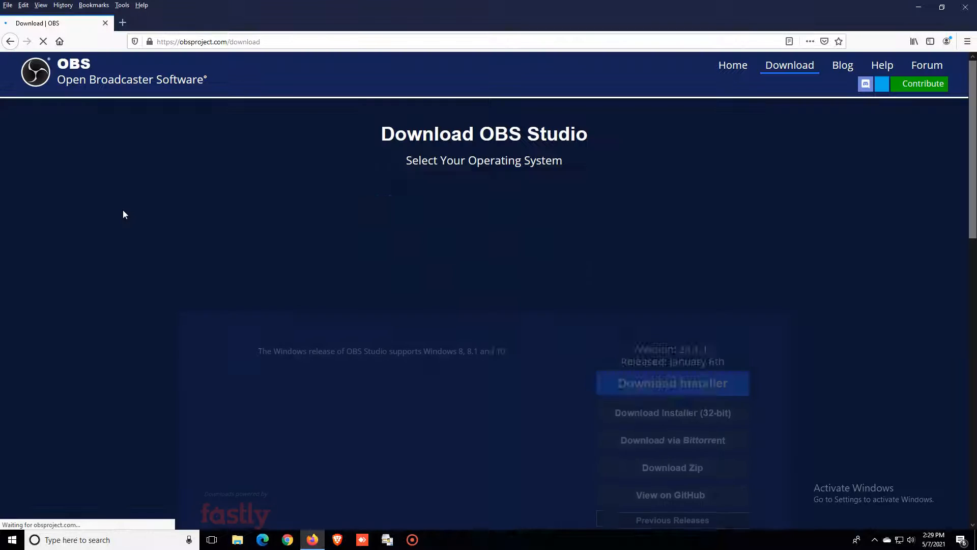
Step: Download the standard Windows installer for OBS Studio 26.1.1 and save it in the Downloads folder
scroll(484, 239, "down", 2)
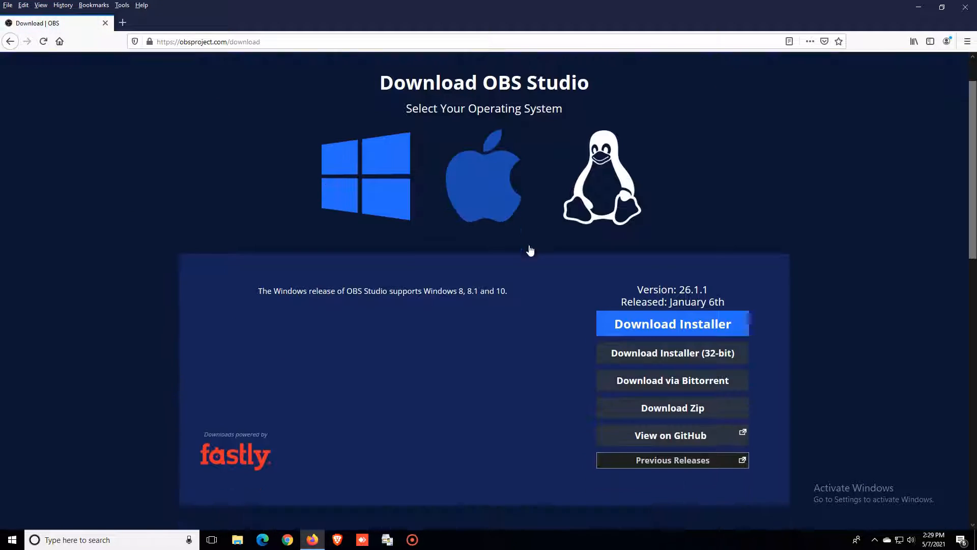
left_click(715, 327)
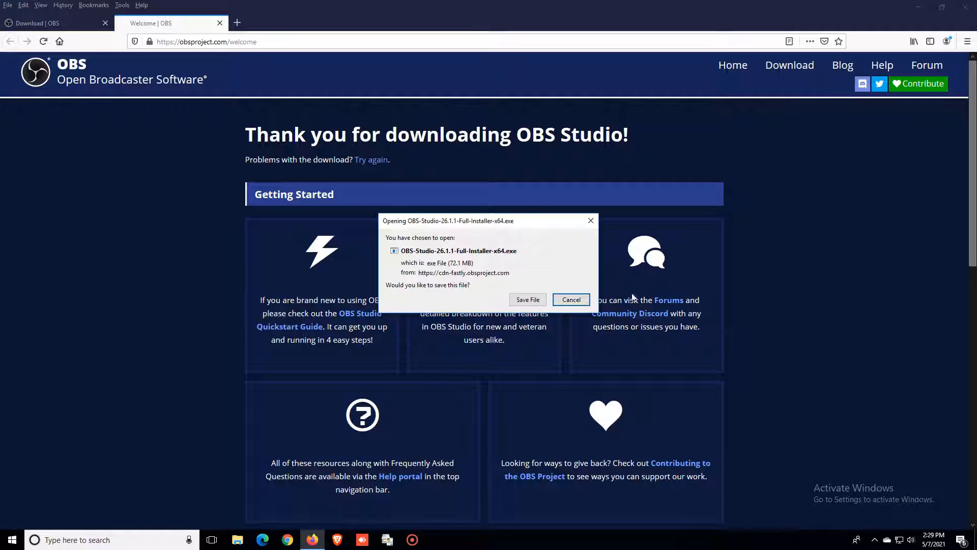
left_click(533, 301)
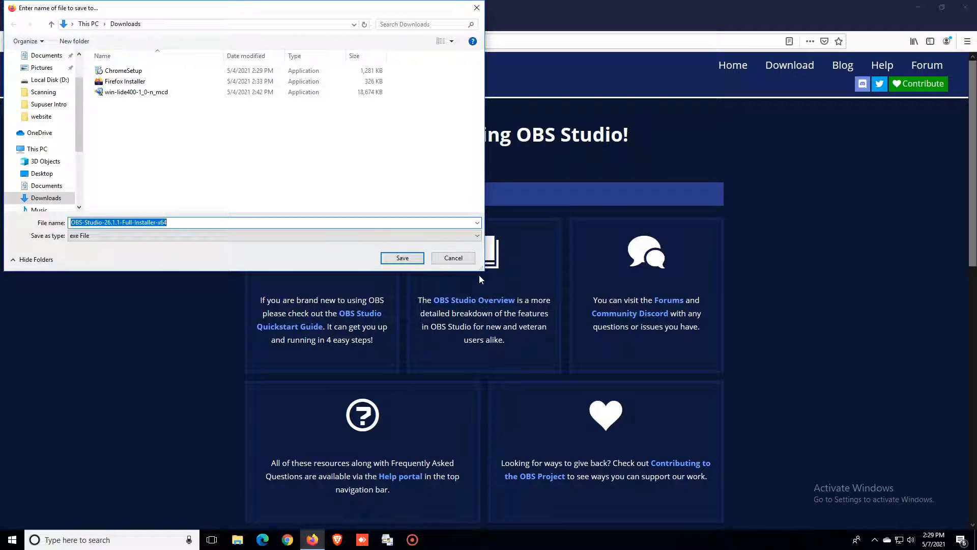
left_click(403, 258)
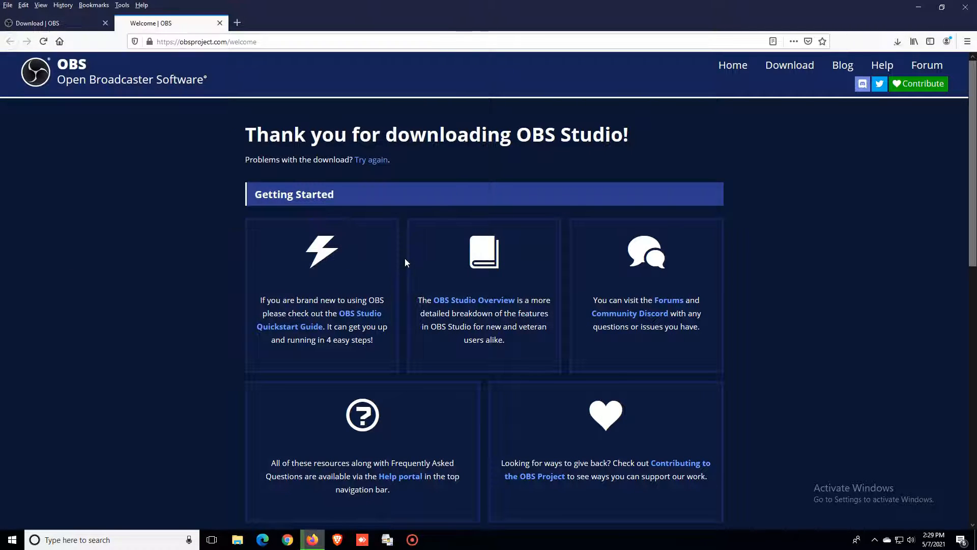
Step: Run the downloaded OBS Studio installer and agree to download the missing runtime components
left_click(899, 42)
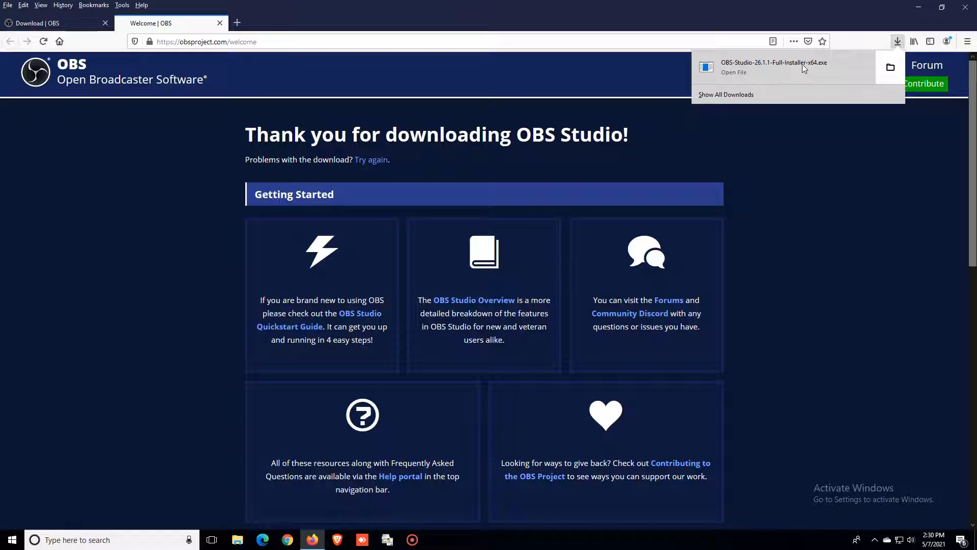
left_click(777, 64)
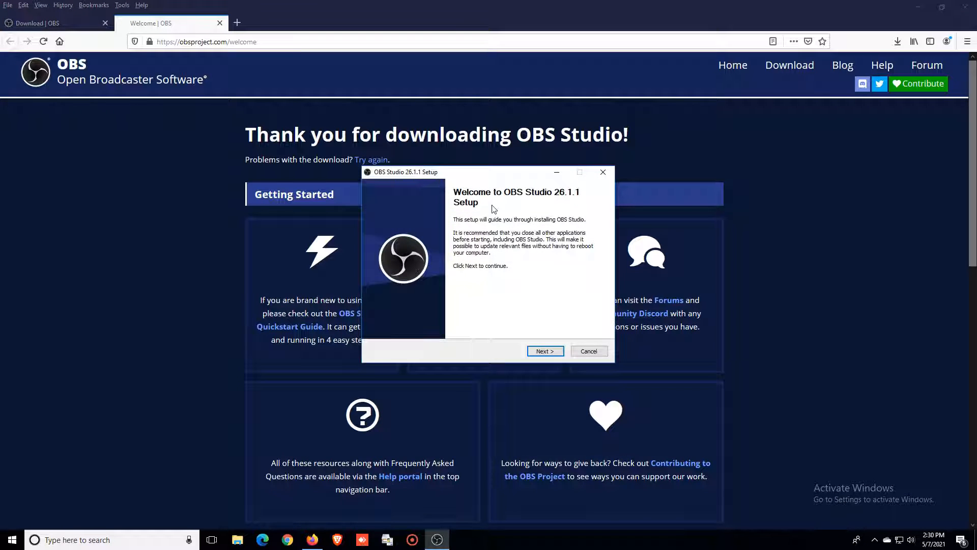
left_click(543, 352)
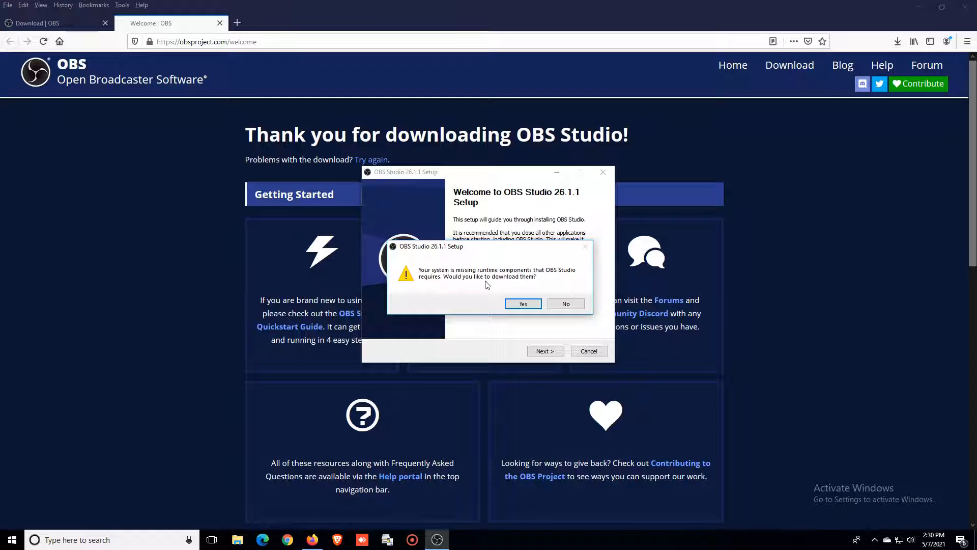
left_click(520, 303)
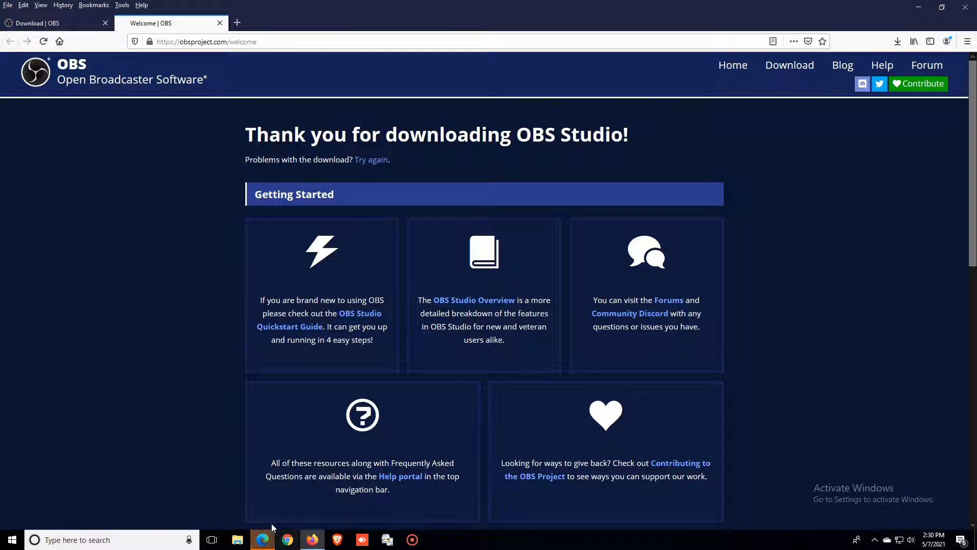
Step: Switch to Microsoft Edge, download the 64-bit Visual C++ 2019 Redistributable and install it, accepting the license terms
left_click(262, 538)
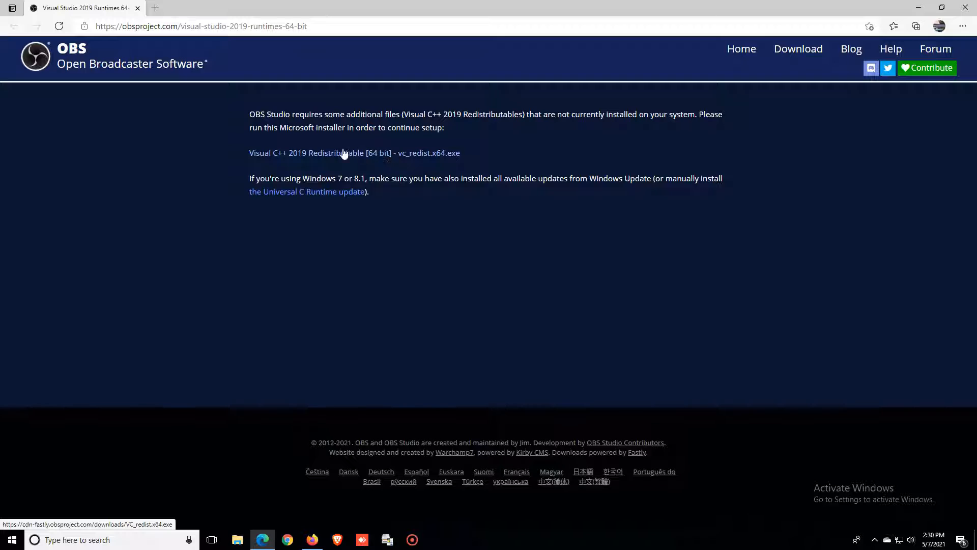
left_click(367, 159)
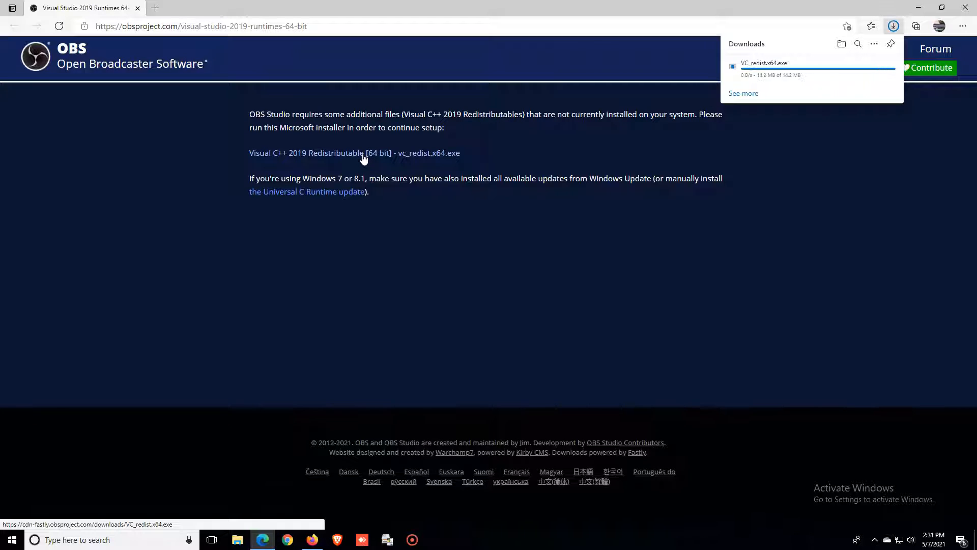
mouse_move(781, 72)
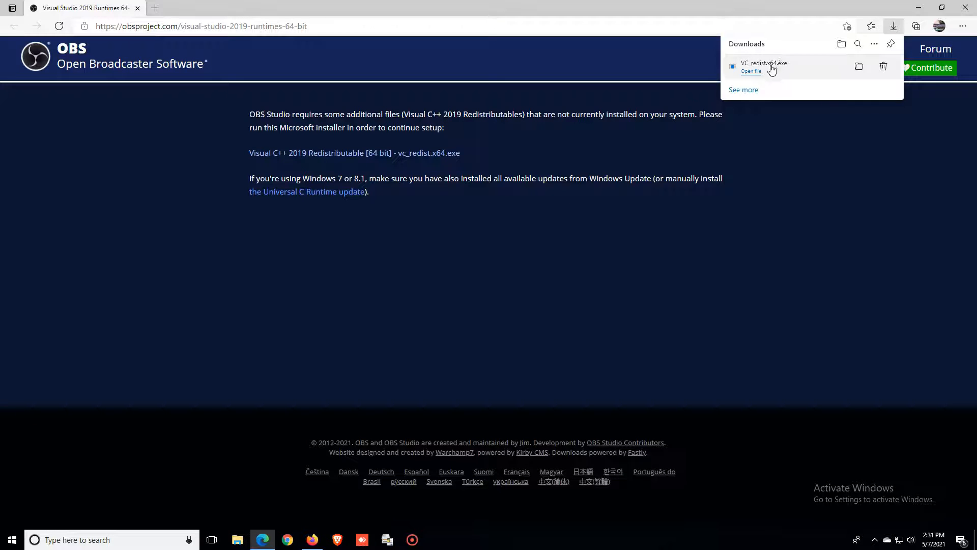
left_click(774, 67)
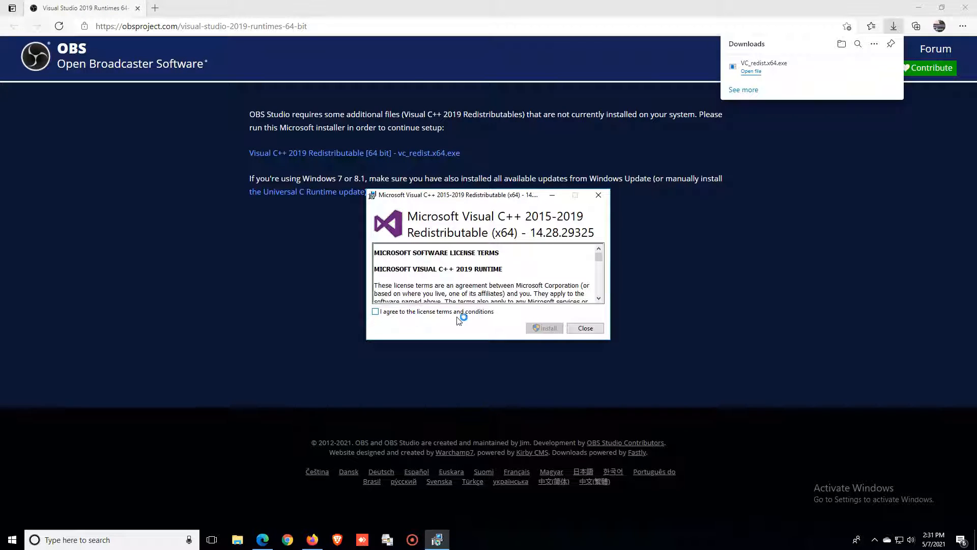
left_click(476, 312)
left_click(541, 328)
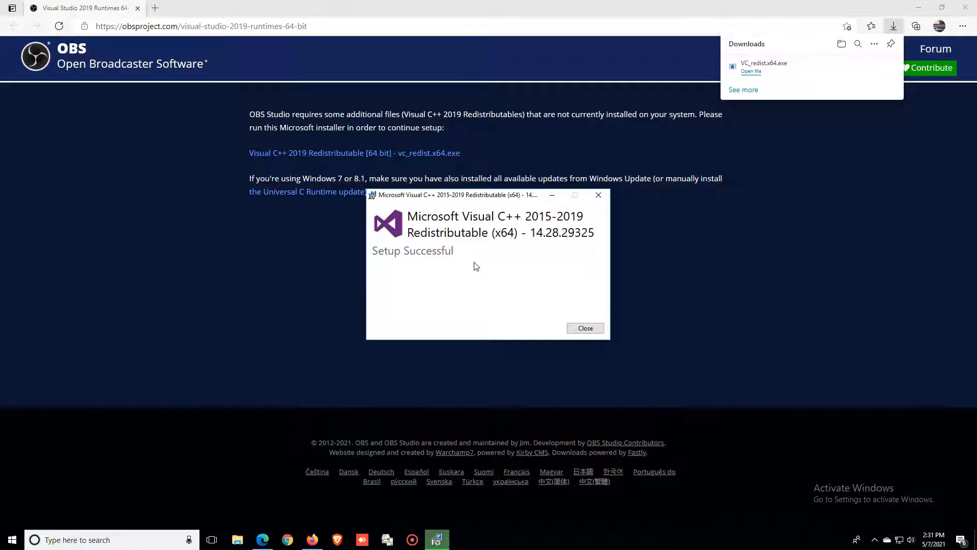
left_click(585, 329)
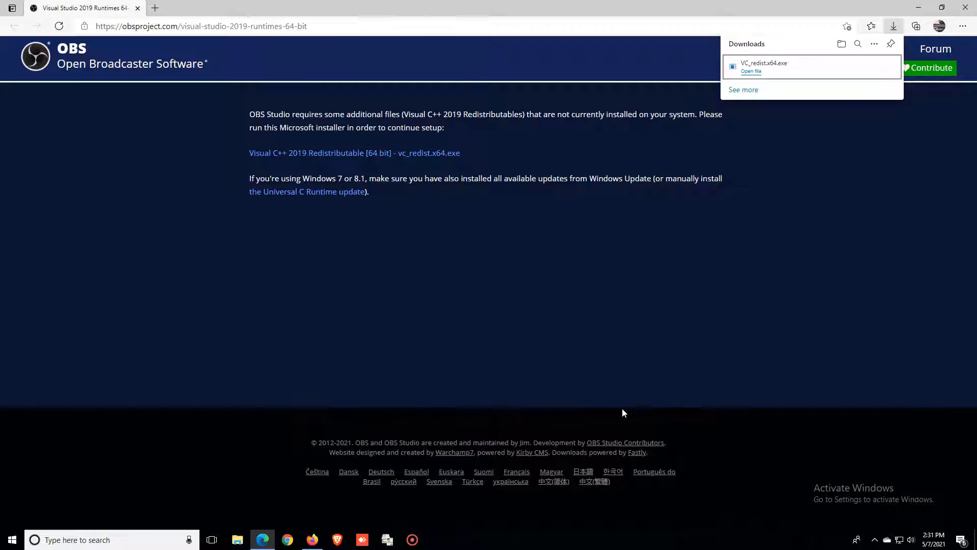
Step: Switch back to Firefox, rerun the OBS Studio installer with the default destination folder, and finish with launching OBS enabled
left_click(312, 540)
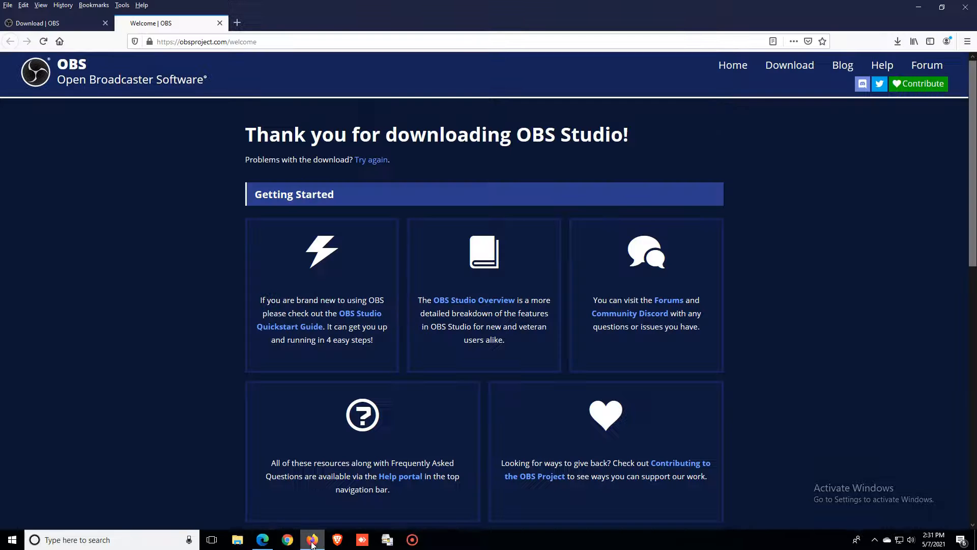
left_click(898, 42)
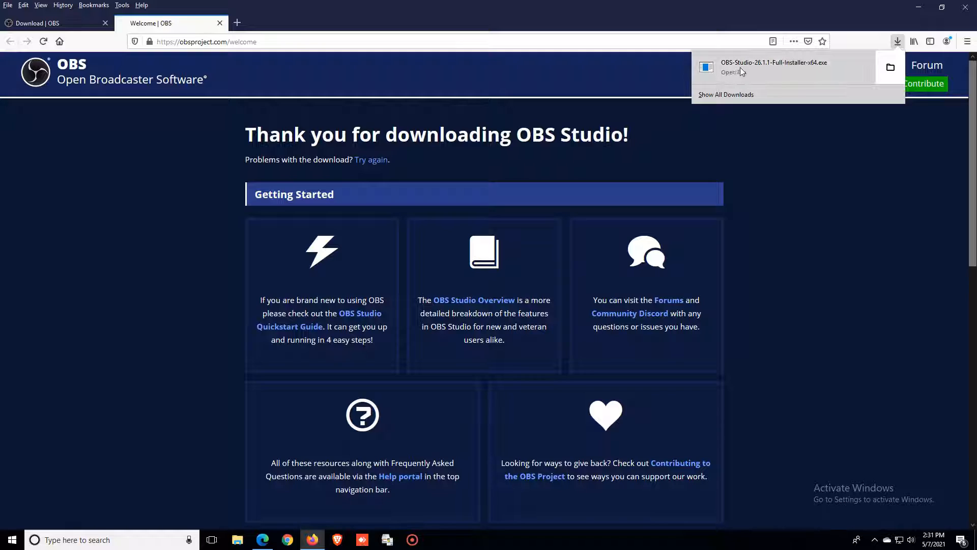
left_click(786, 67)
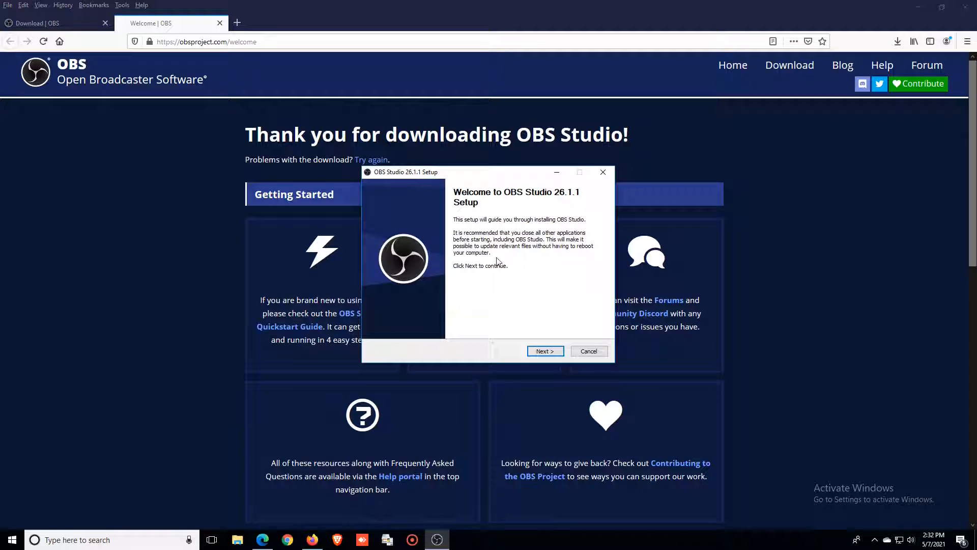
left_click(547, 353)
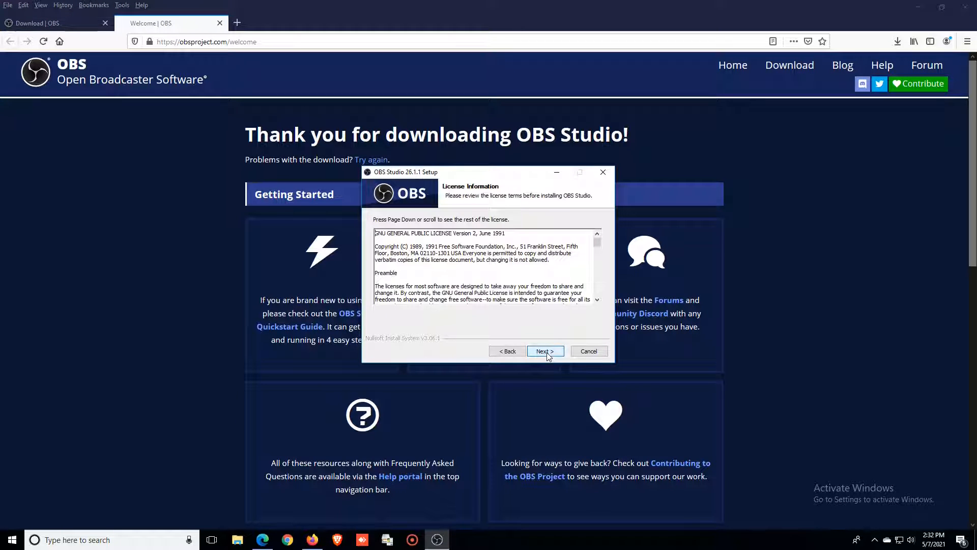
left_click(549, 353)
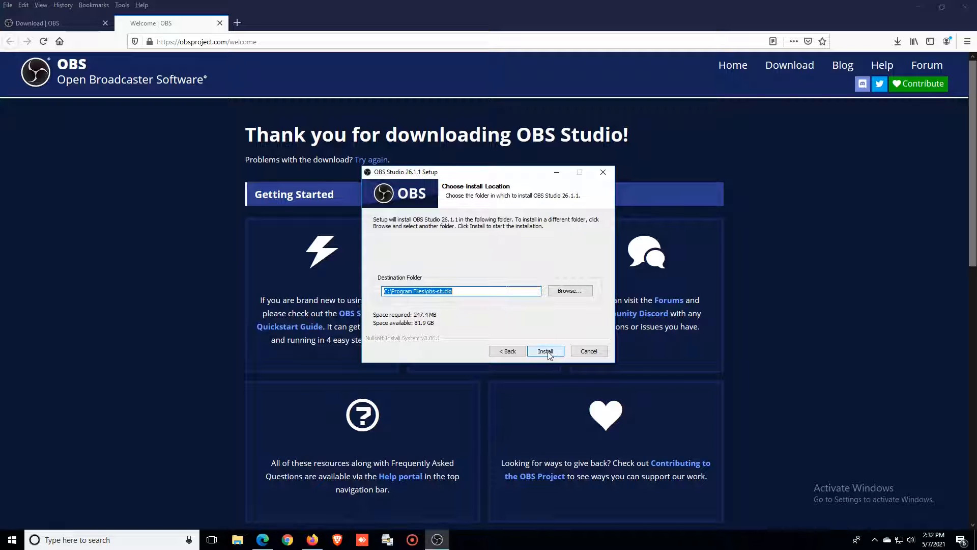
left_click(546, 352)
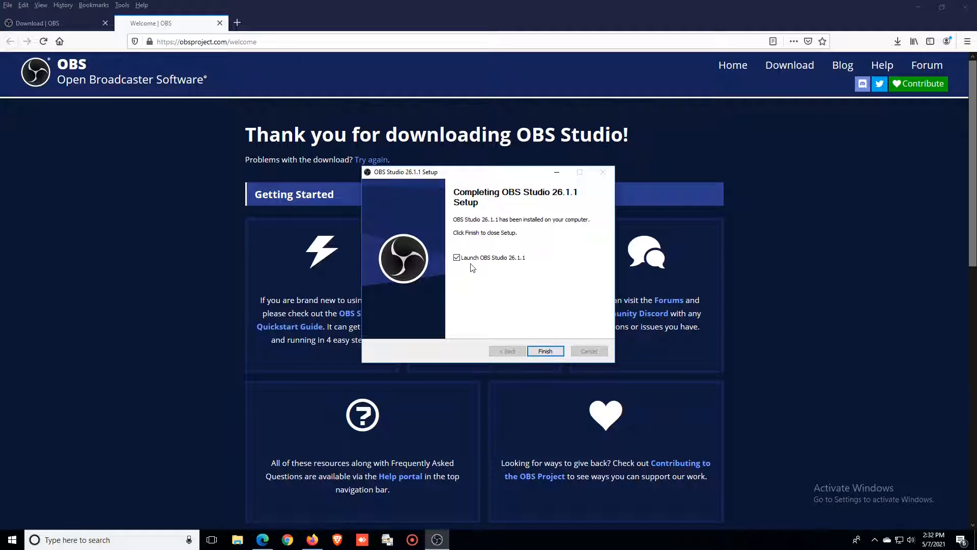
left_click(545, 351)
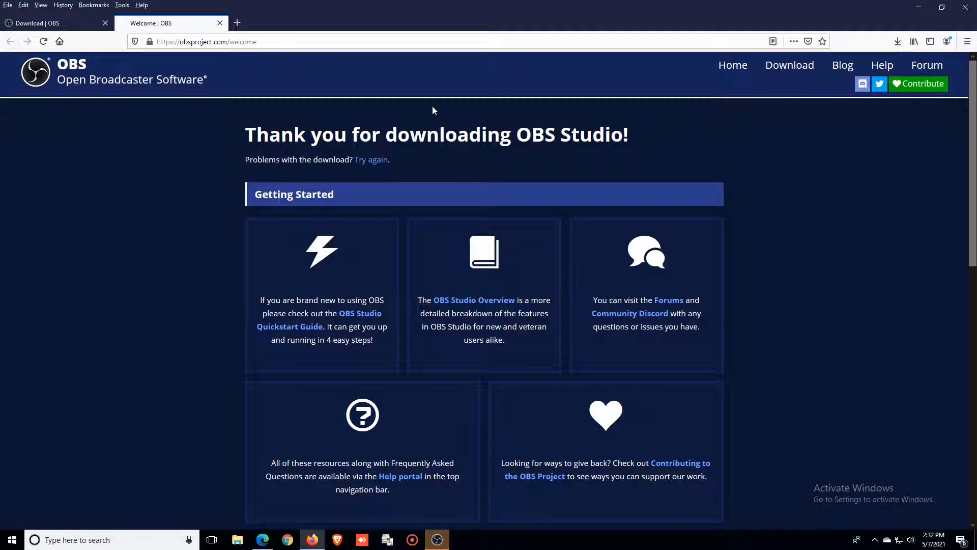
left_click(220, 23)
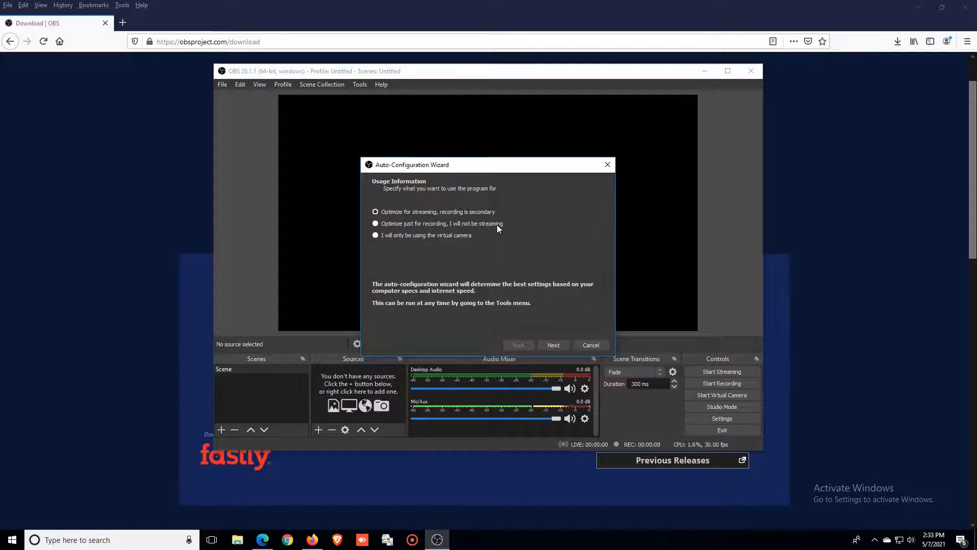
Step: Complete the auto-configuration wizard optimized just for recording, keeping the default video settings, and apply the suggested settings
left_click(375, 224)
left_click(376, 234)
left_click(384, 224)
left_click(556, 346)
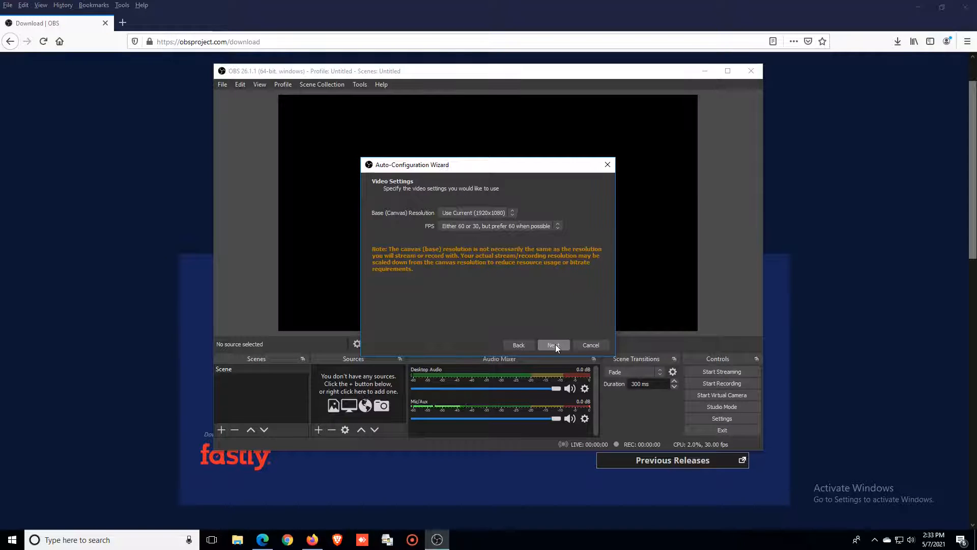
left_click(555, 346)
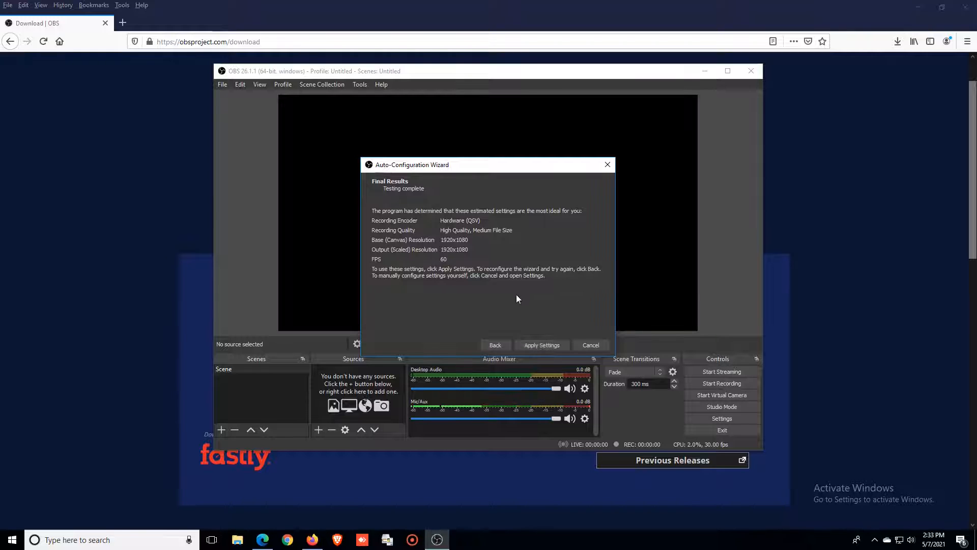
left_click(550, 349)
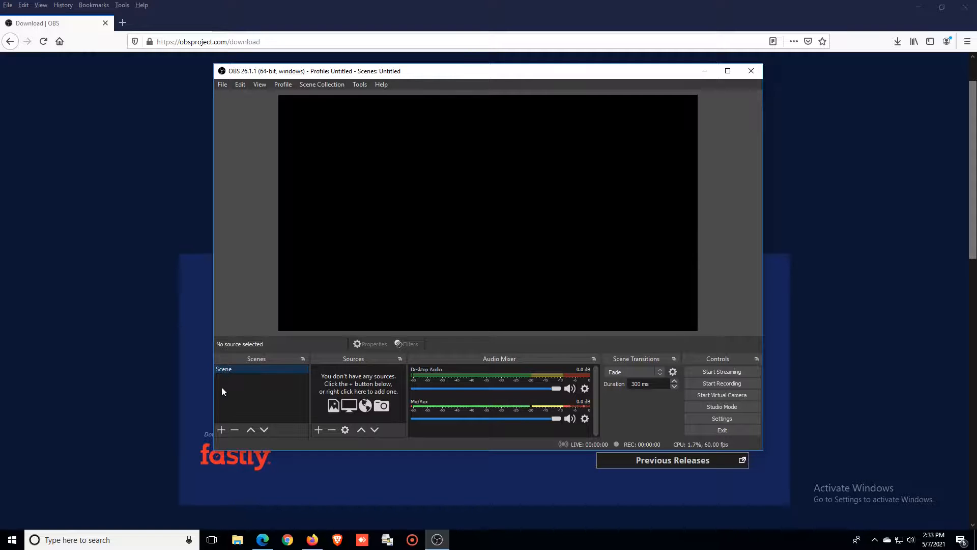
Step: Add a new scene named Desktop
left_click(222, 429)
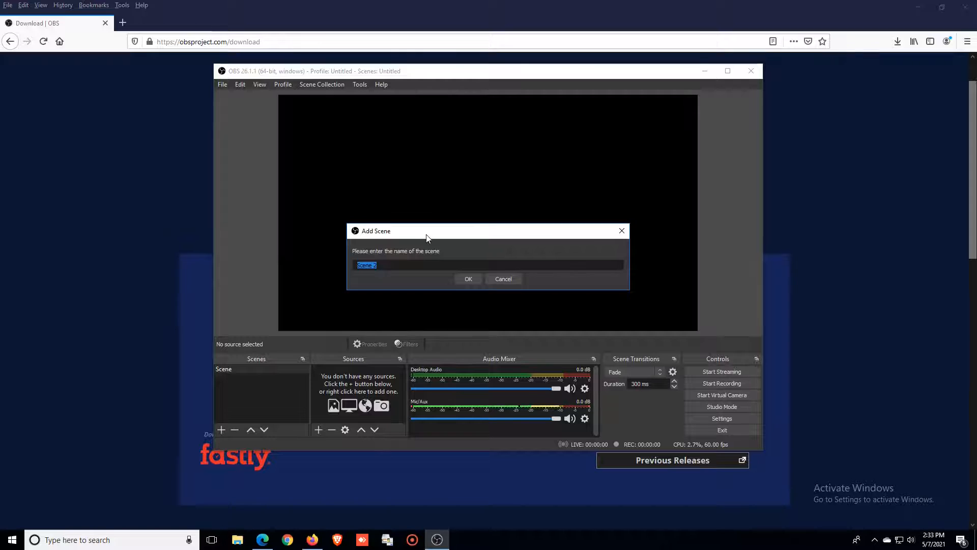
type("Desktop")
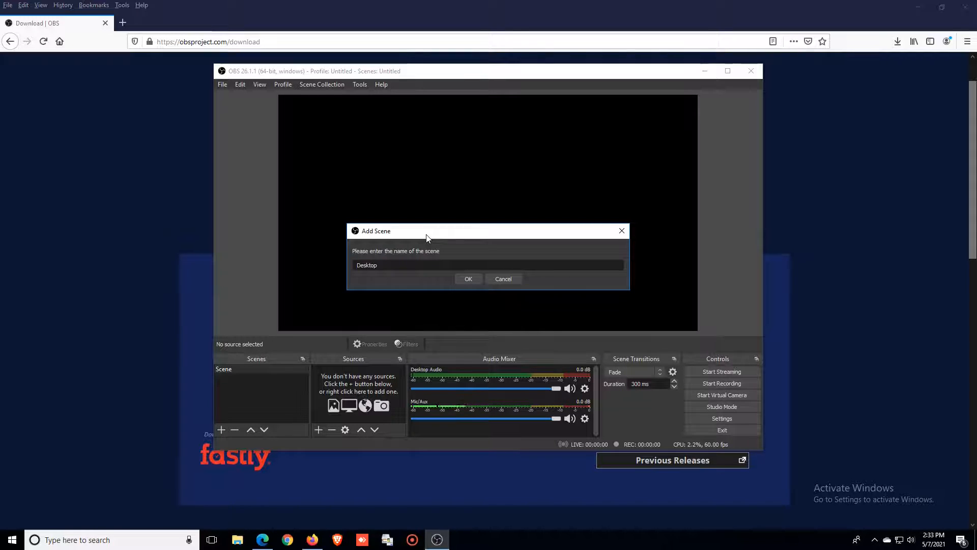
left_click(469, 279)
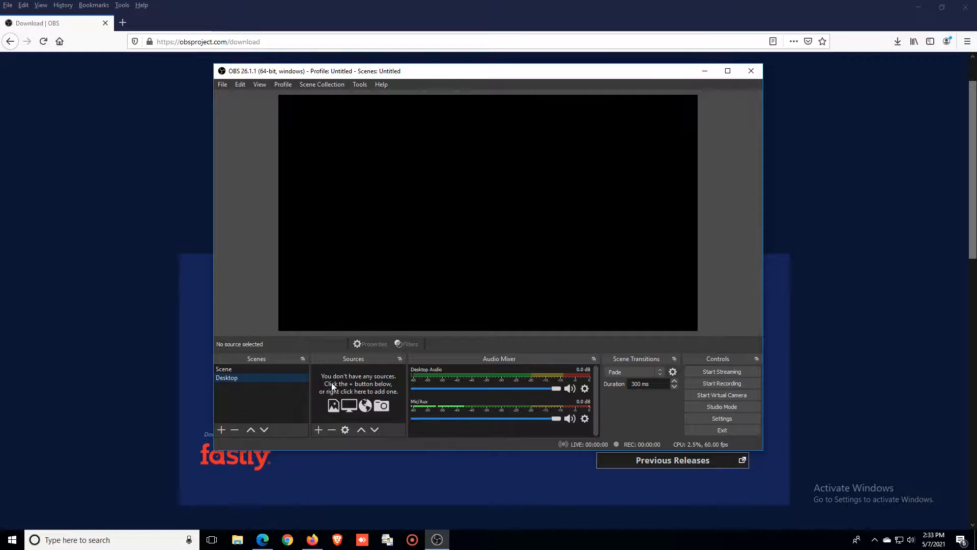
Step: Add a new Display Capture source to the Desktop scene, keeping Display 1 and cursor capture enabled
left_click(319, 429)
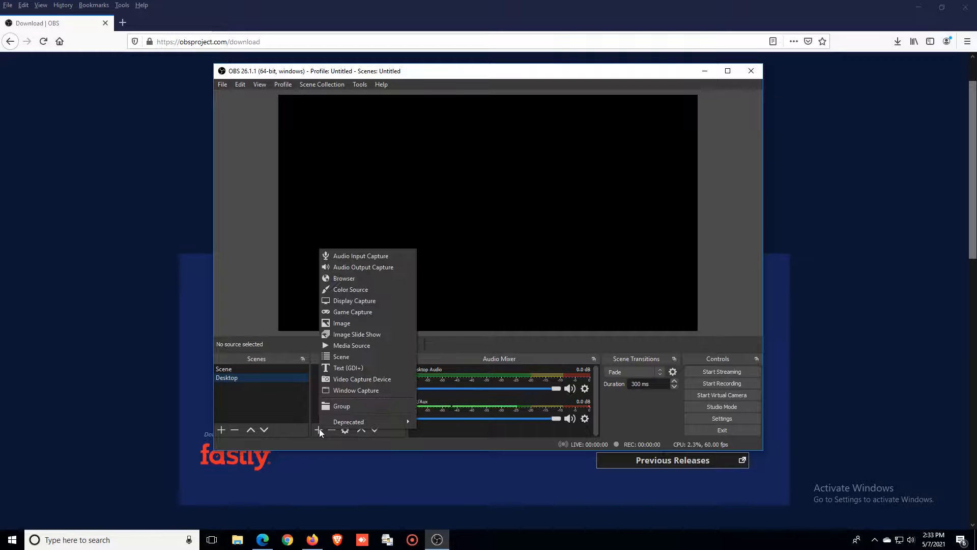
left_click(357, 301)
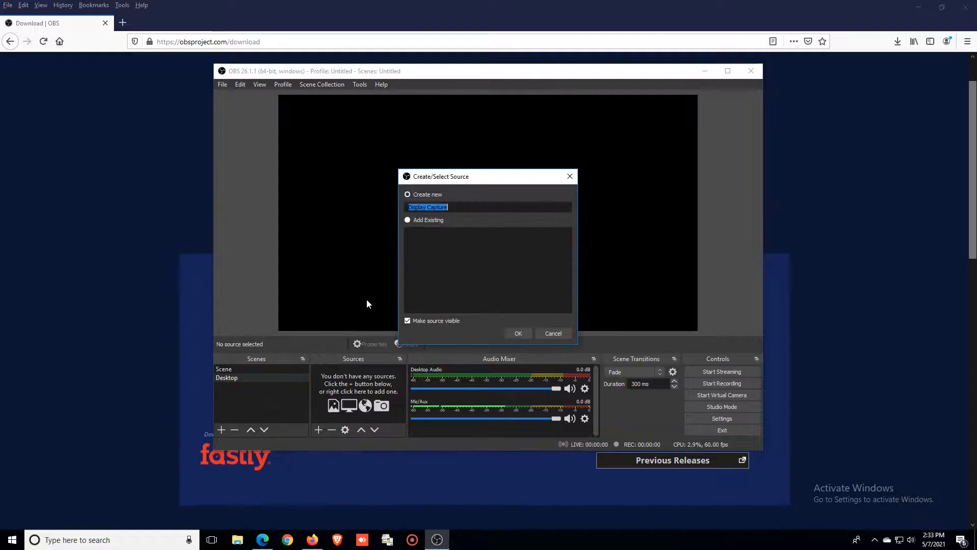
left_click(519, 333)
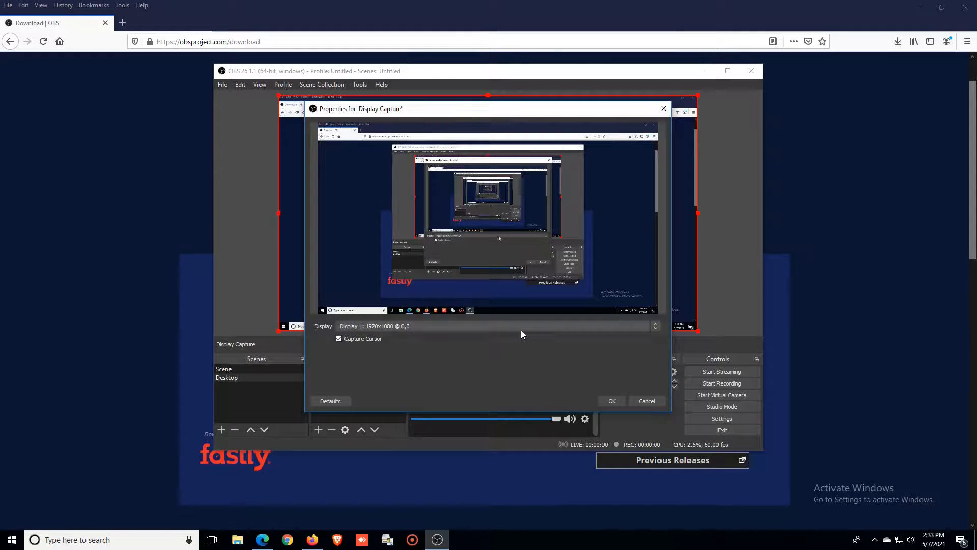
left_click(612, 401)
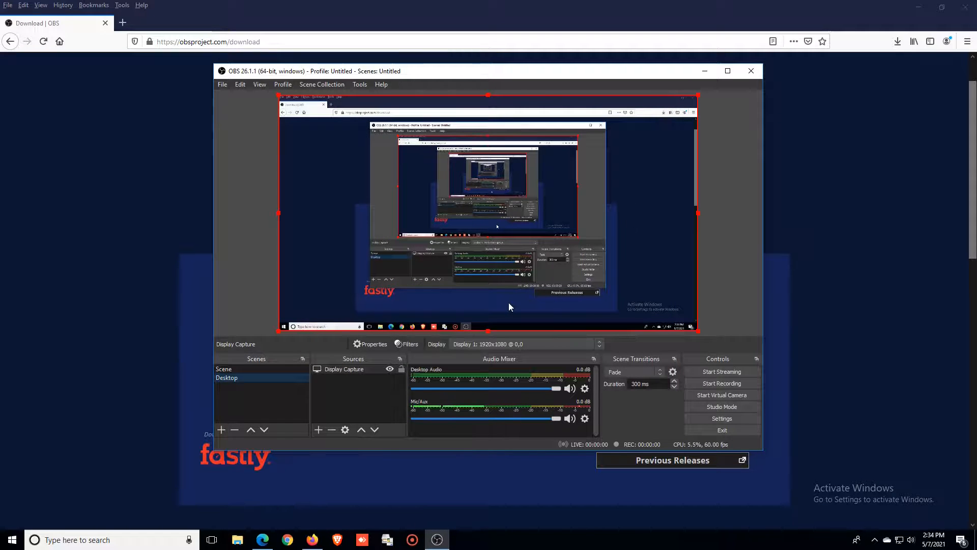